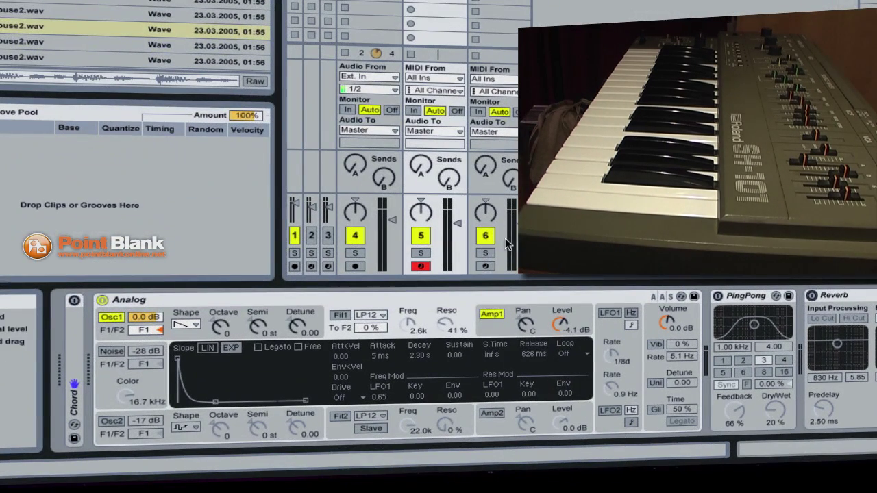
# - Set the Analog Amp1 envelope release to about 410 ms
pyautogui.click(443, 355)
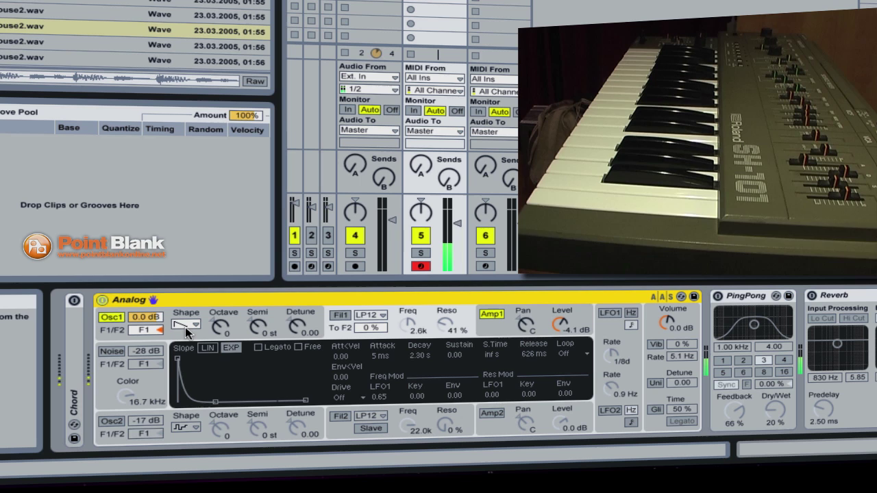
pyautogui.click(483, 324)
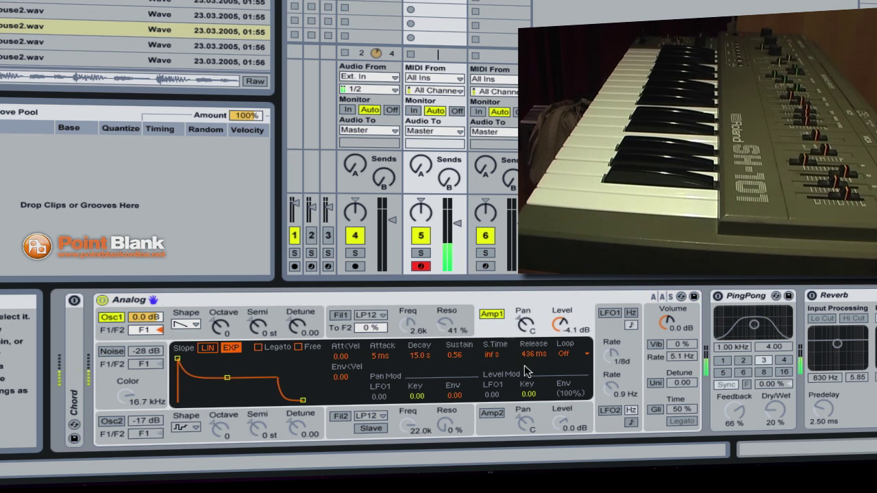
pyautogui.moveTo(529, 361)
pyautogui.mouseDown()
pyautogui.moveTo(528, 346)
pyautogui.moveTo(531, 361)
pyautogui.mouseUp()
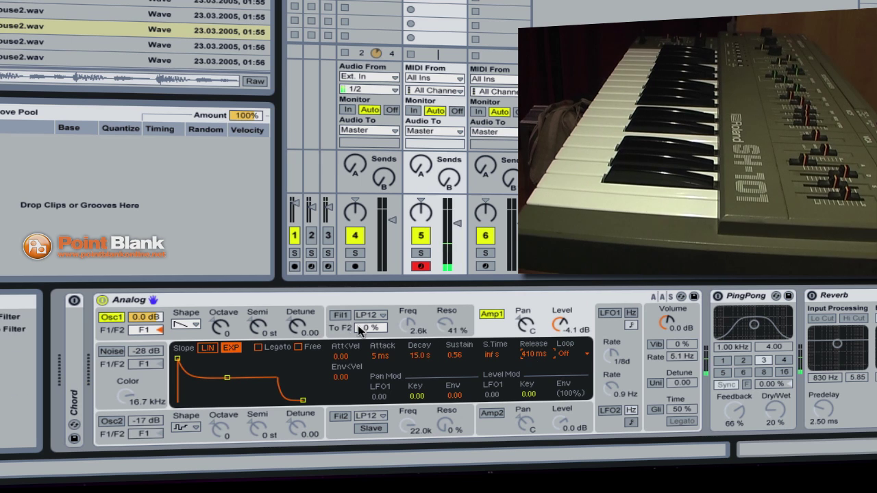
# - Bring the Analog Fil1 cutoff frequency down from 2.6k to 1.3k
pyautogui.click(341, 315)
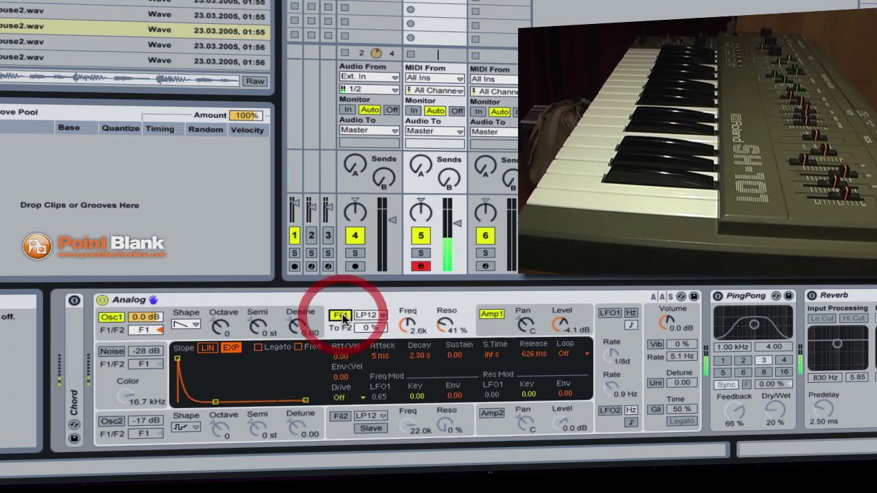
pyautogui.moveTo(407, 327); pyautogui.dragTo(408, 340)
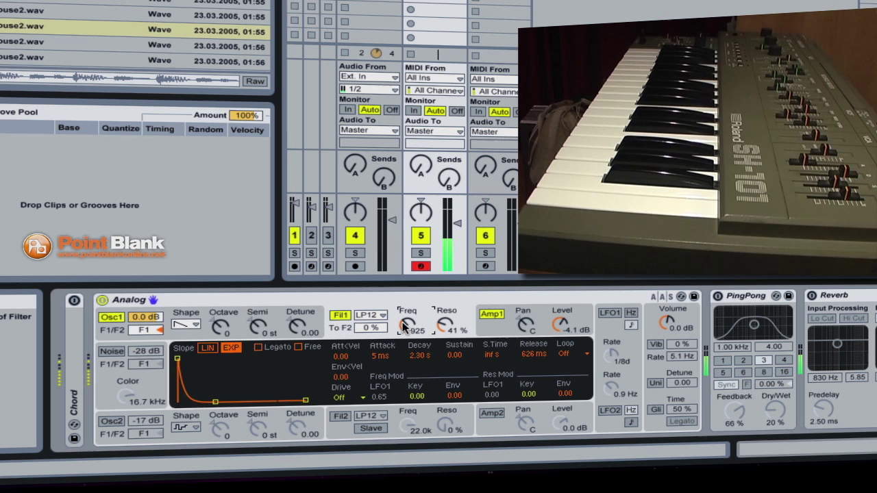
pyautogui.moveTo(424, 317); pyautogui.dragTo(424, 308)
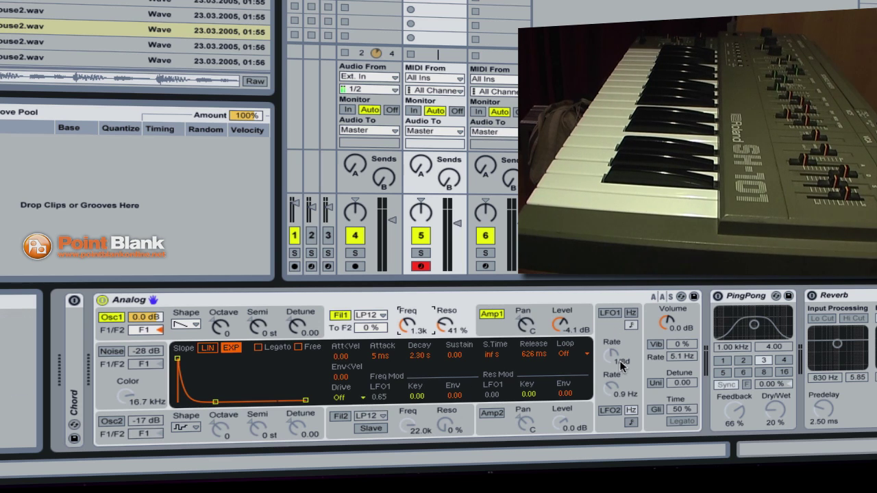
# - Turn on LFO1 with a Sine wave and set its Fil1 frequency modulation to 1.74
pyautogui.click(610, 313)
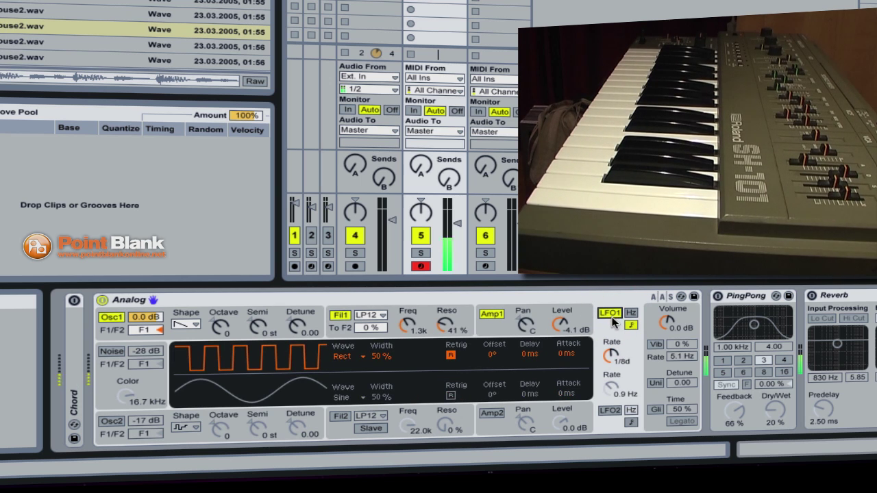
pyautogui.click(357, 361)
pyautogui.click(352, 373)
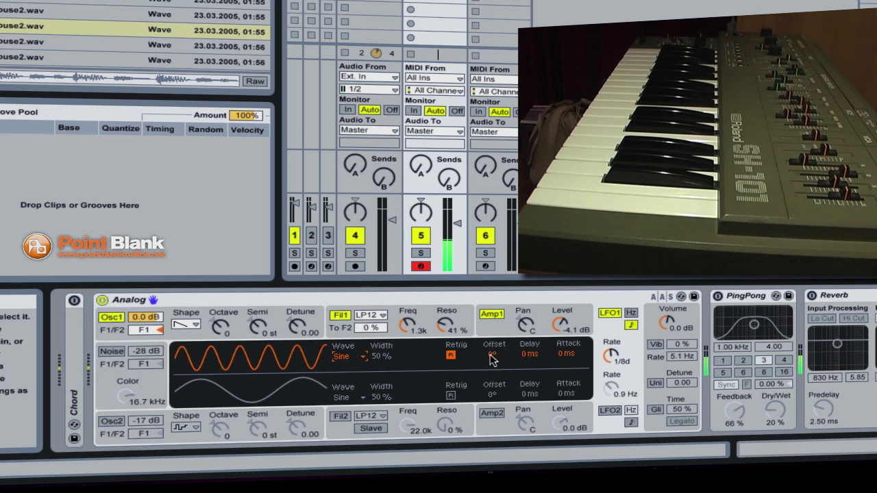
pyautogui.click(399, 332)
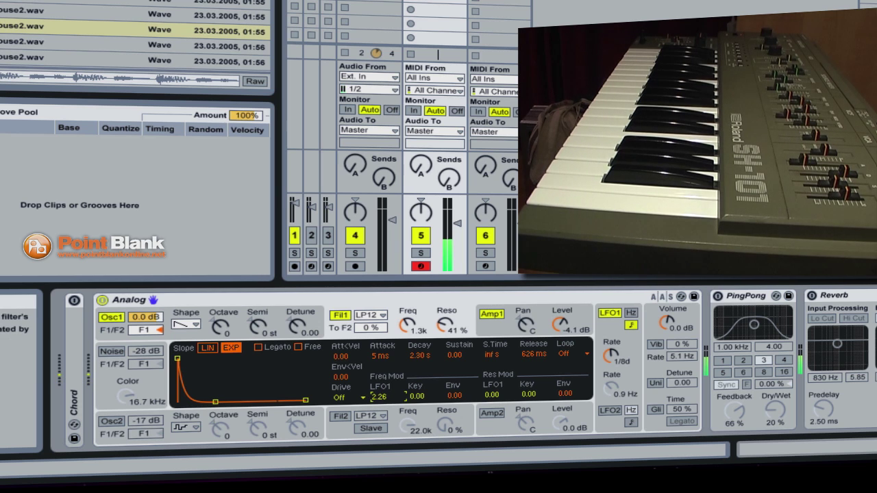
pyautogui.press('Down')
pyautogui.press('Down')
pyautogui.press('Down')
pyautogui.press('Down')
pyautogui.press('Down')
pyautogui.press('Down')
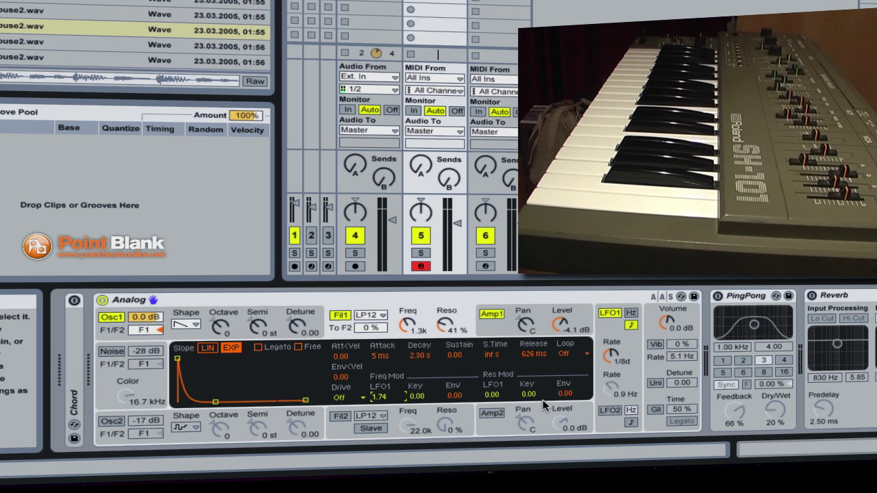
# - Free-run LFO1 at 4.6 Hz and drop the Fil1 cutoff to 791
pyautogui.click(630, 317)
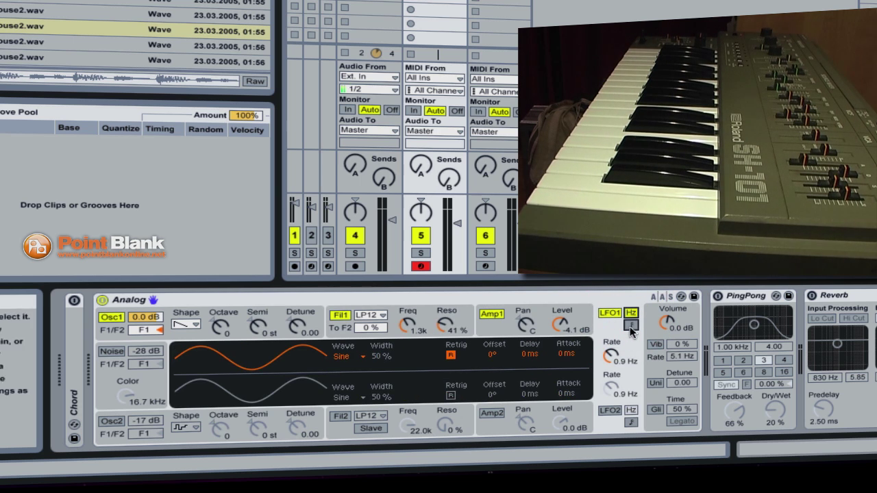
pyautogui.click(630, 326)
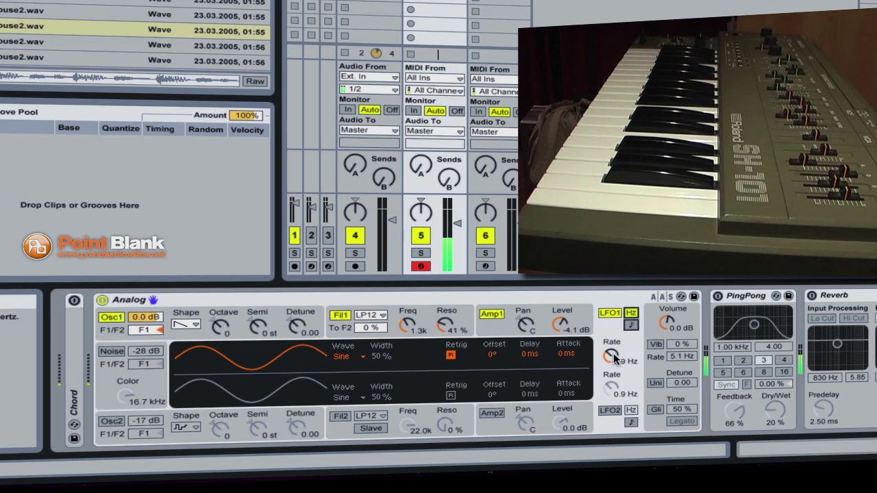
pyautogui.moveTo(612, 356)
pyautogui.mouseDown()
pyautogui.moveTo(612, 316)
pyautogui.moveTo(609, 363)
pyautogui.mouseUp()
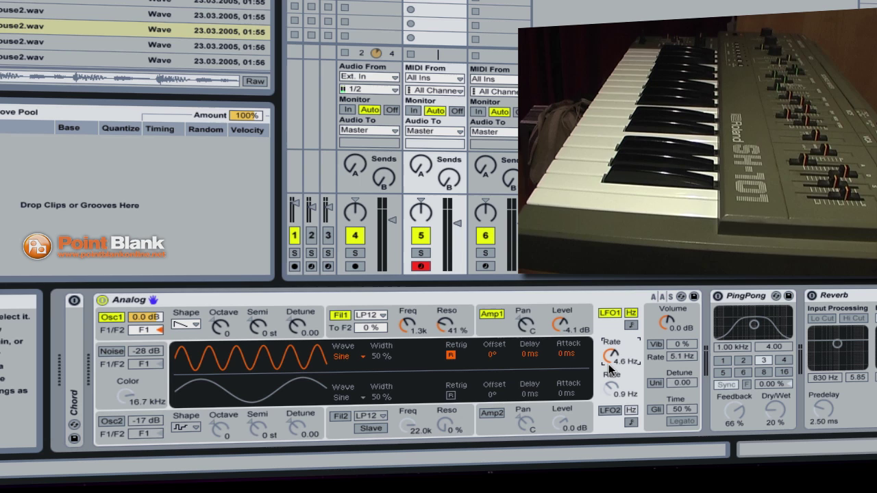
pyautogui.click(425, 333)
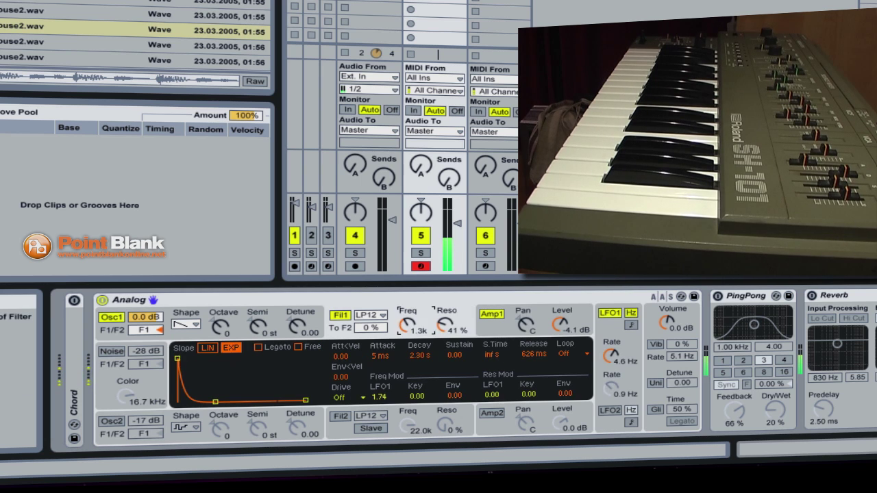
pyautogui.moveTo(408, 326)
pyautogui.mouseDown()
pyautogui.moveTo(408, 347)
pyautogui.moveTo(408, 319)
pyautogui.mouseUp()
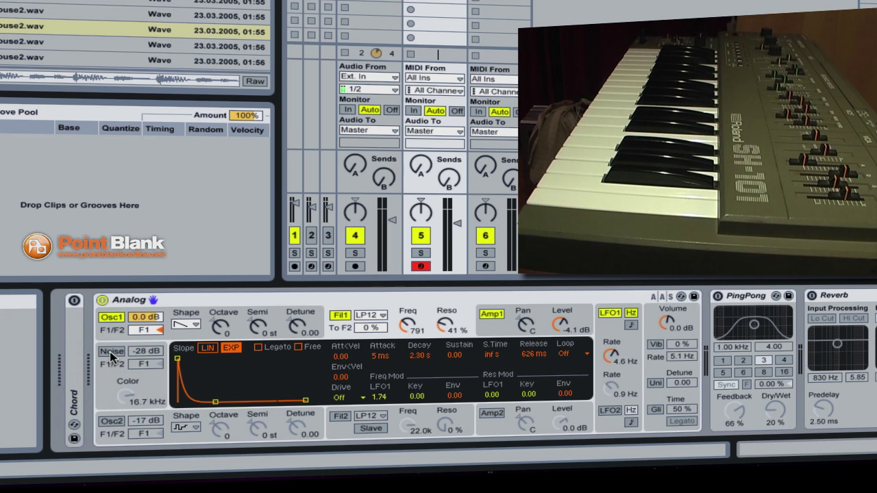
# - Enable the Noise source at -3.5 dB and raise LFO1 rate to 5.6 Hz
pyautogui.click(112, 352)
pyautogui.click(145, 350)
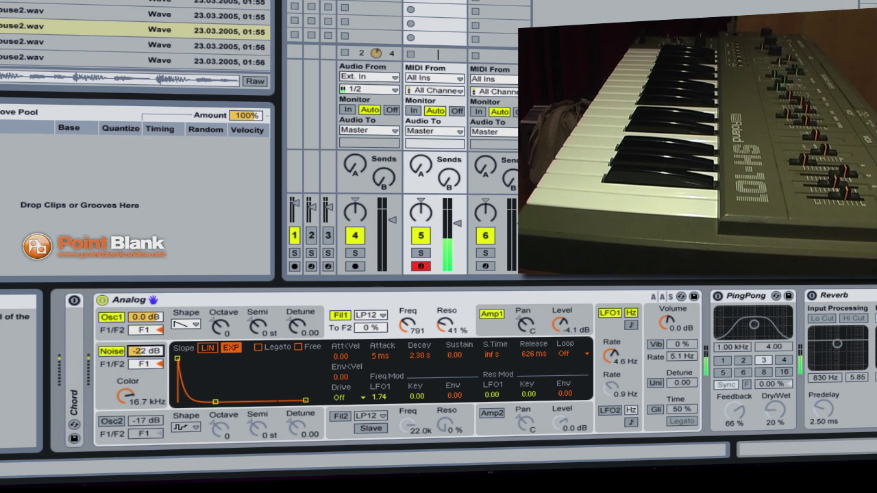
pyautogui.moveTo(144, 351); pyautogui.dragTo(145, 346)
pyautogui.moveTo(607, 355)
pyautogui.mouseDown()
pyautogui.moveTo(607, 333)
pyautogui.moveTo(607, 348)
pyautogui.mouseUp()
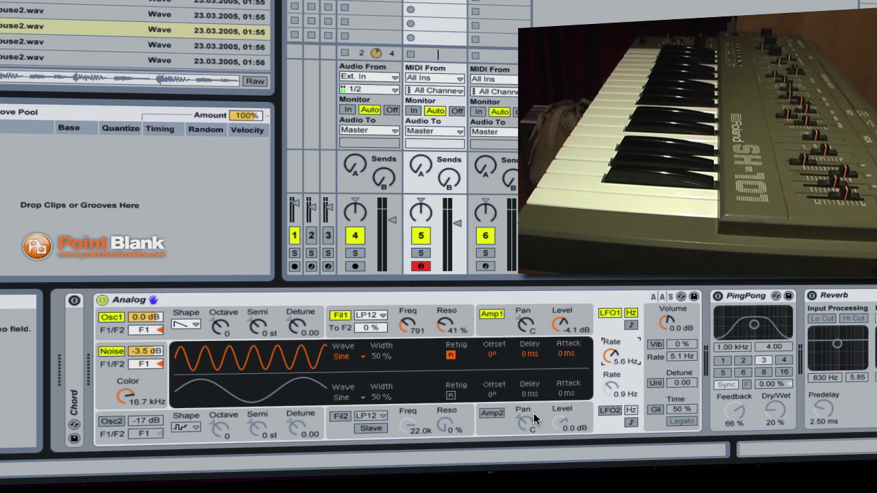
# - Lengthen the Amp1 envelope release to 1.42 s
pyautogui.click(505, 326)
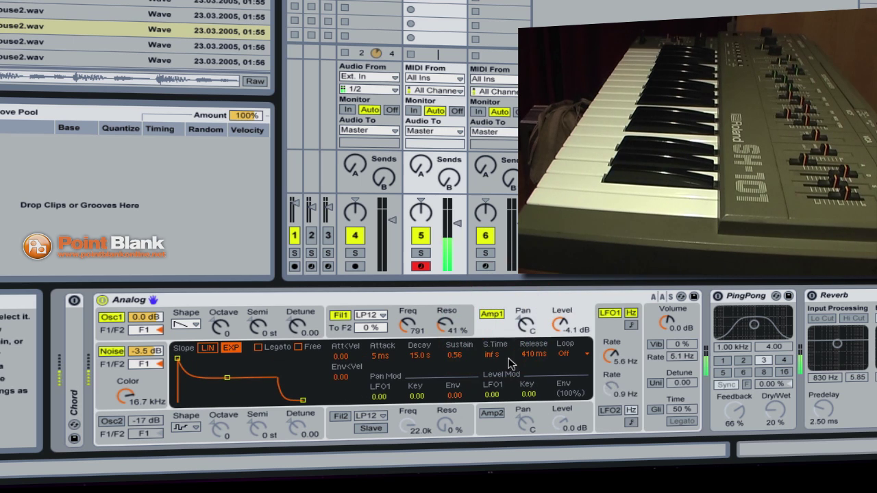
pyautogui.moveTo(531, 354); pyautogui.dragTo(531, 346)
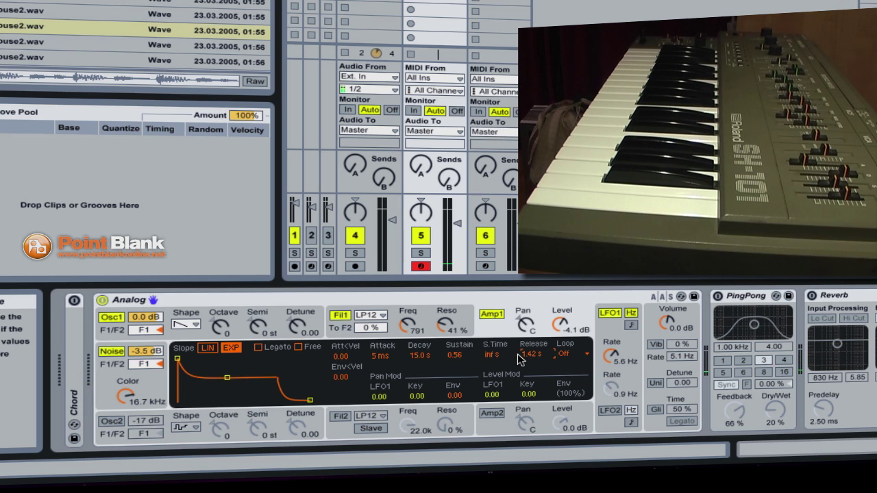
pyautogui.click(406, 300)
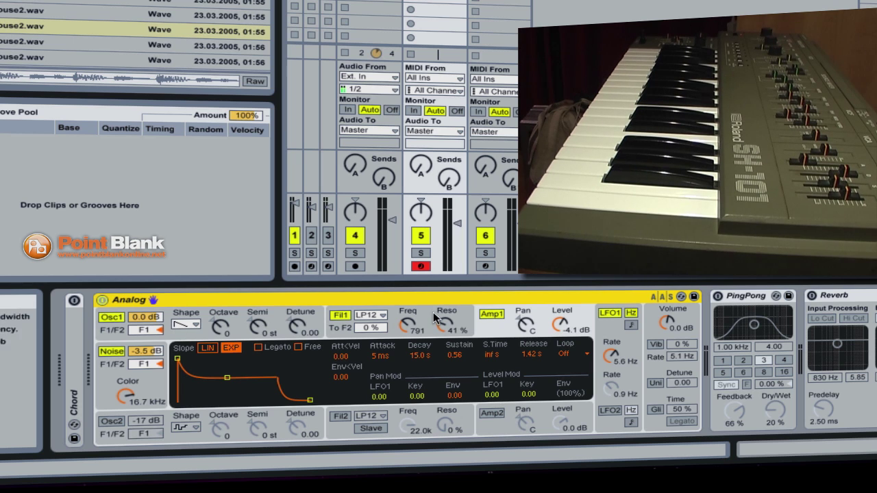
# - Lower the Noise level from -3.5 dB to -5.8 dB
pyautogui.click(491, 327)
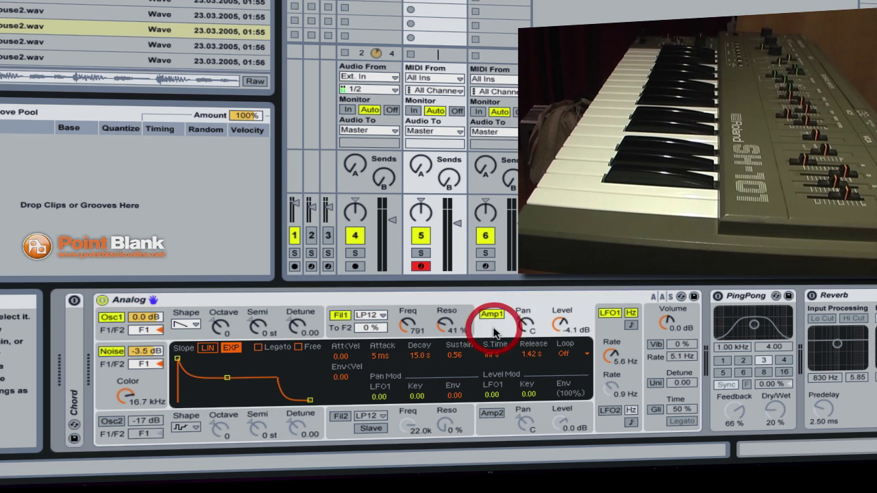
pyautogui.click(611, 328)
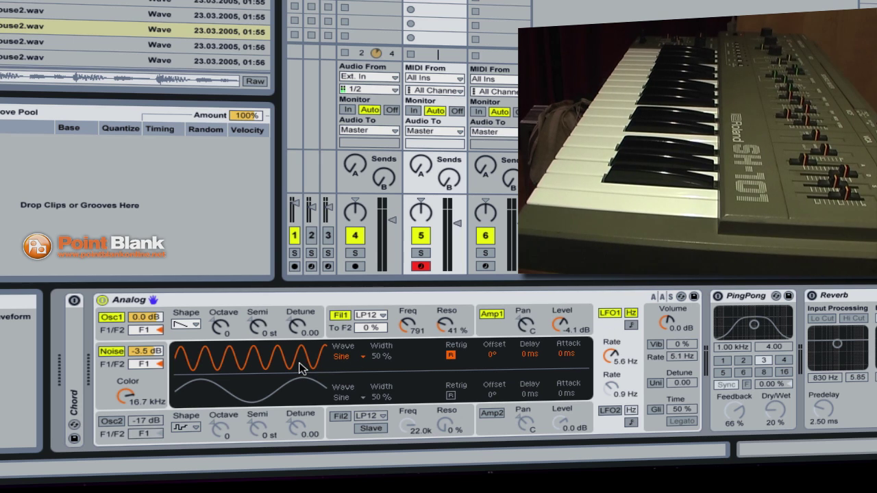
pyautogui.click(110, 375)
pyautogui.click(145, 351)
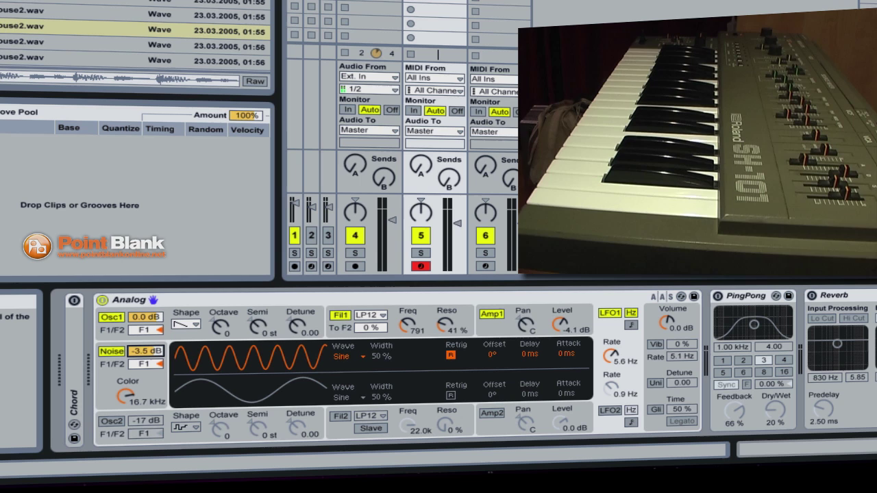
pyautogui.moveTo(146, 351)
pyautogui.mouseDown()
pyautogui.moveTo(145, 373)
pyautogui.moveTo(145, 353)
pyautogui.mouseUp()
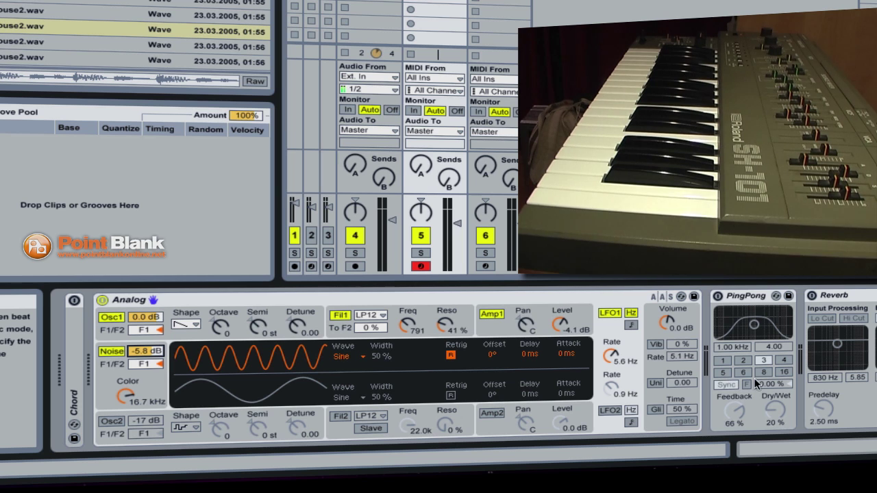
pyautogui.click(752, 296)
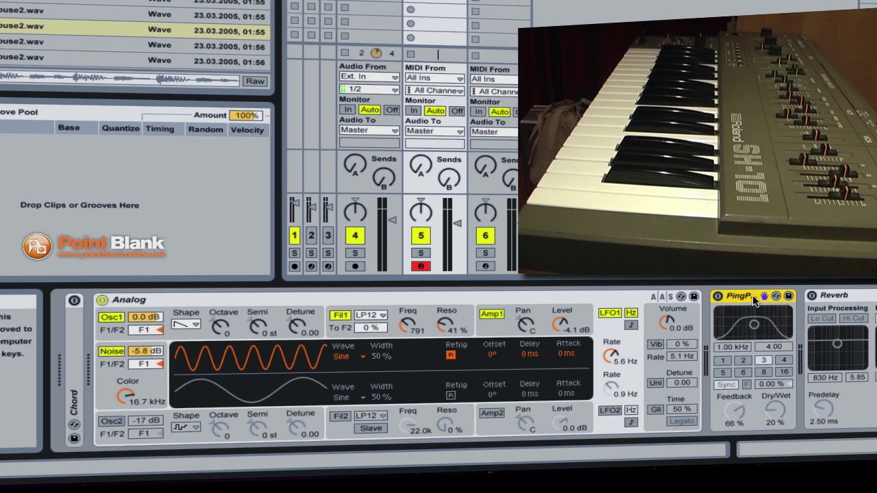
pyautogui.click(717, 295)
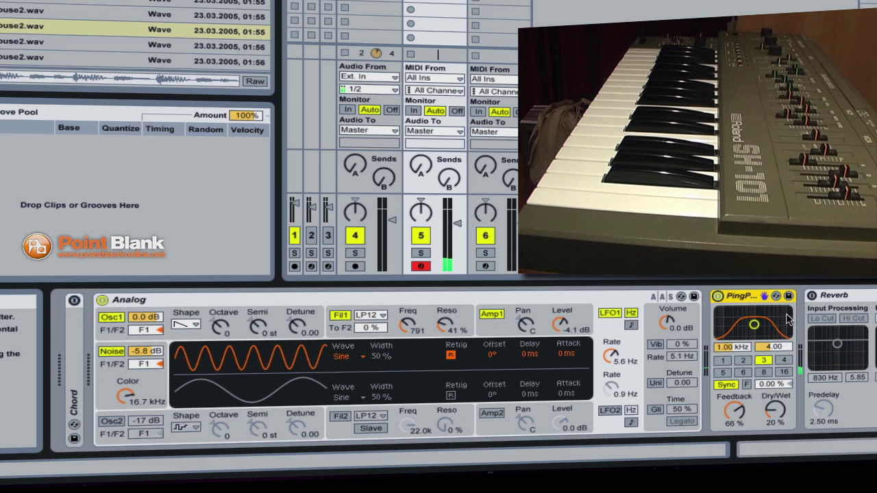
pyautogui.click(812, 296)
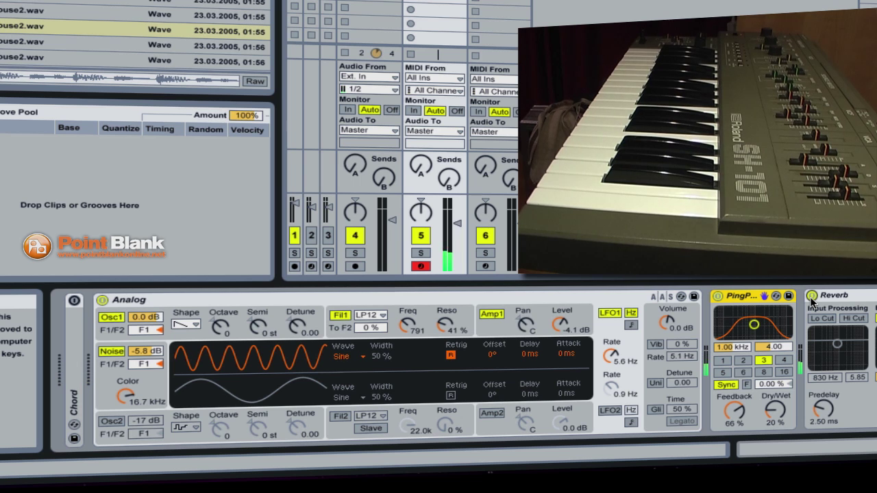
pyautogui.click(812, 296)
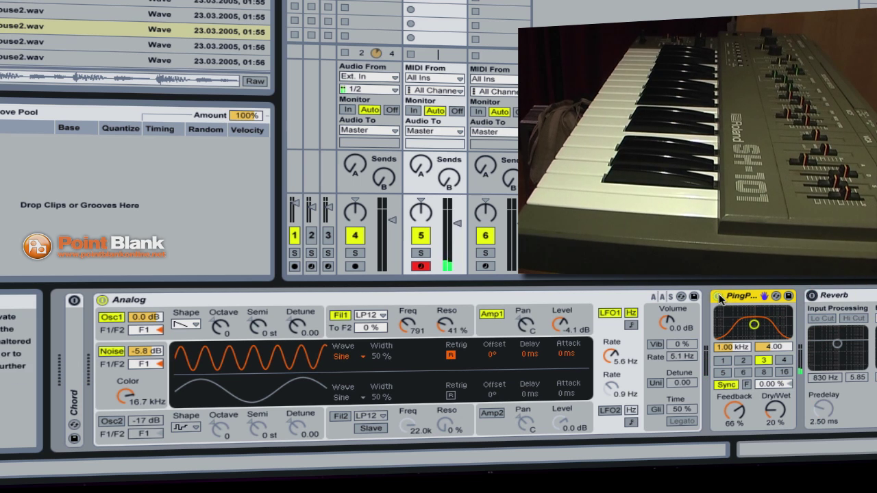
pyautogui.click(717, 295)
# - Tempo-sync LFO1 and speed its rate from 1/8d up to 1/16
pyautogui.click(630, 348)
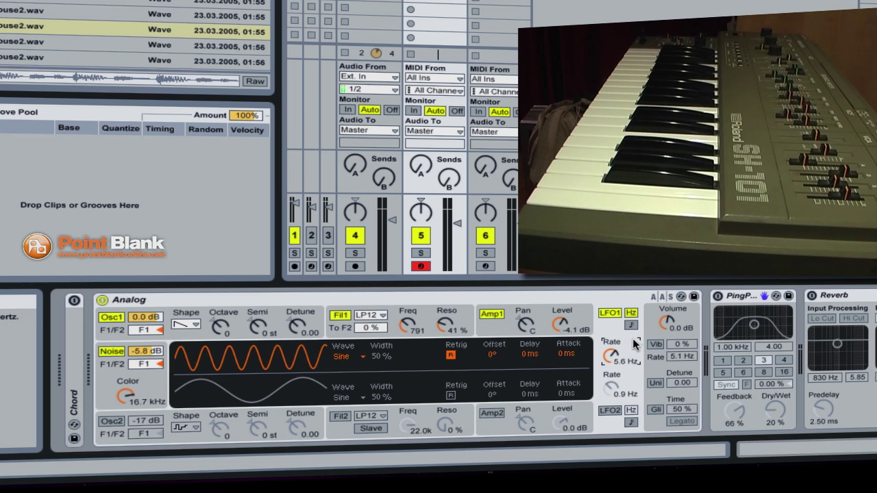
pyautogui.click(631, 325)
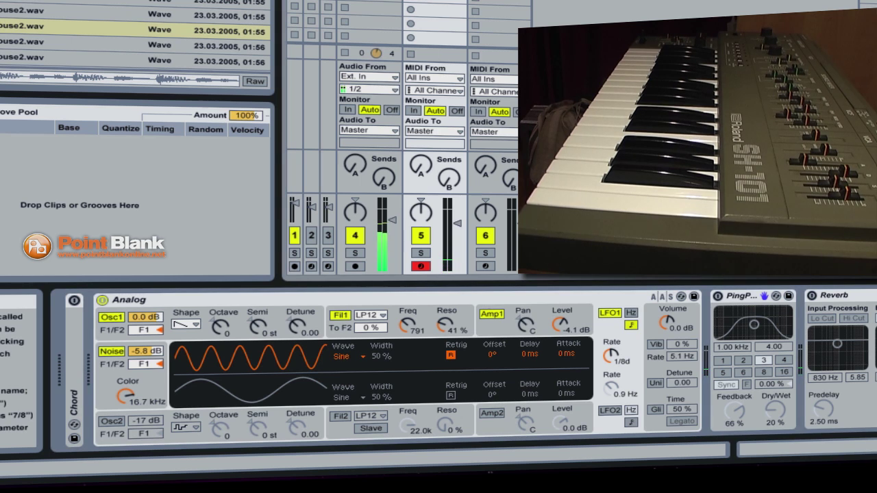
pyautogui.click(614, 361)
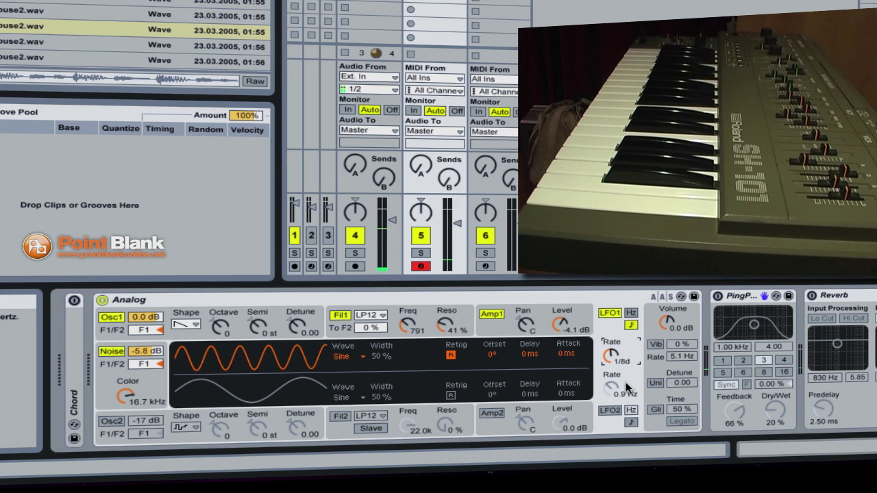
pyautogui.moveTo(613, 358); pyautogui.dragTo(613, 339)
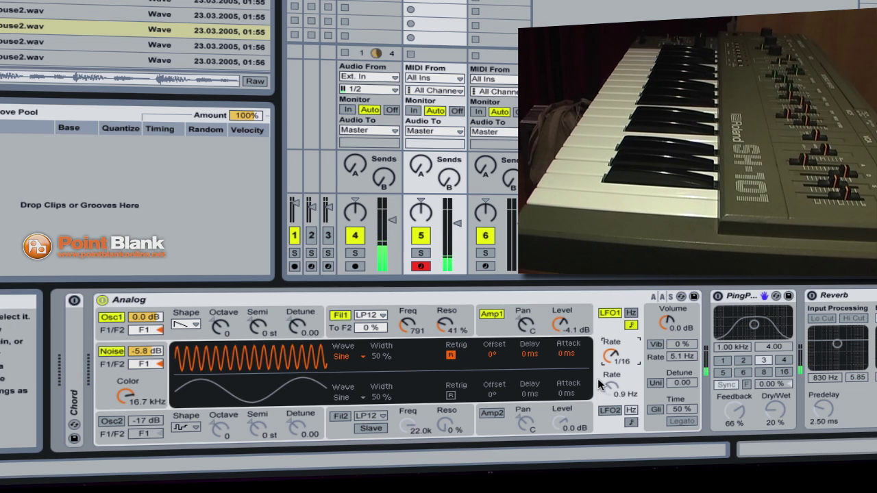
# - Switch on the Ping Pong delay and Reverb, and set Noise to -3.1 dB
pyautogui.click(717, 296)
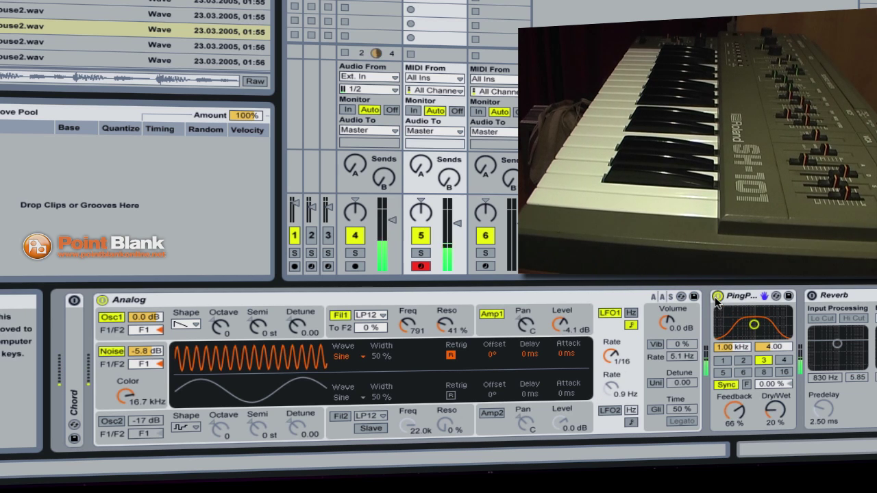
pyautogui.click(811, 295)
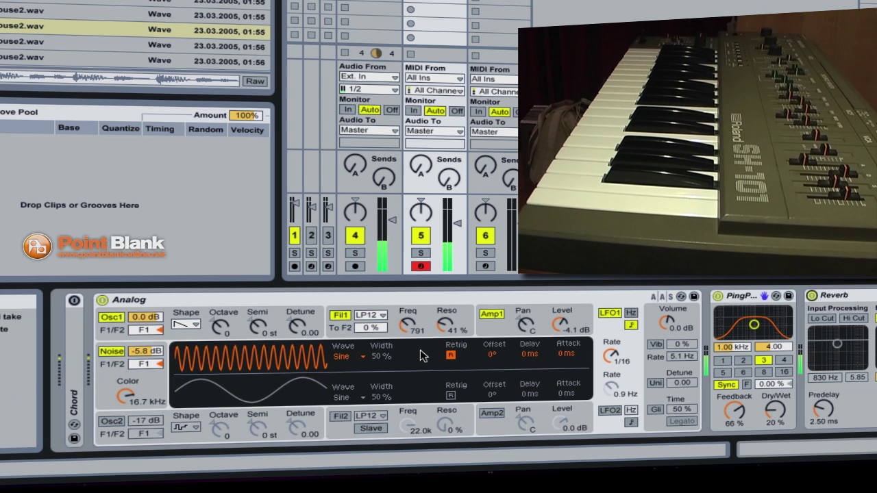
pyautogui.moveTo(145, 353); pyautogui.dragTo(145, 348)
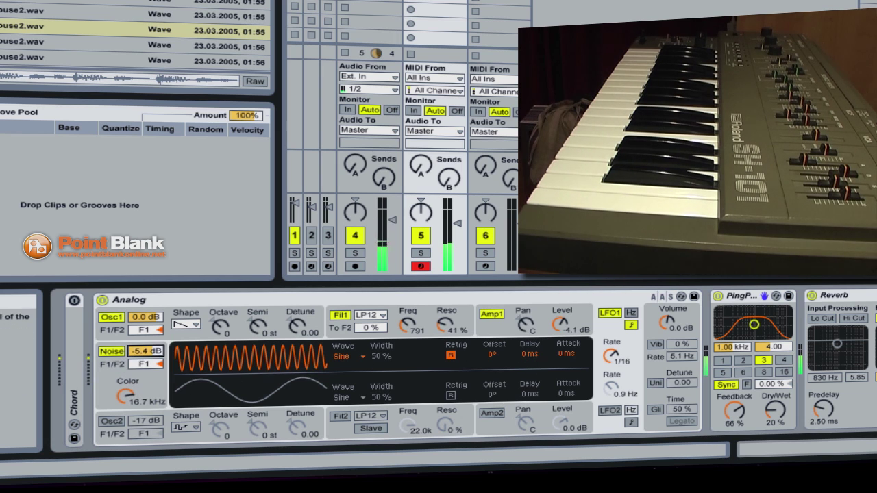
# - Sweep the Fil1 cutoff down to 398 and set LFO1 rate to 1/32d
pyautogui.moveTo(415, 336); pyautogui.dragTo(414, 342)
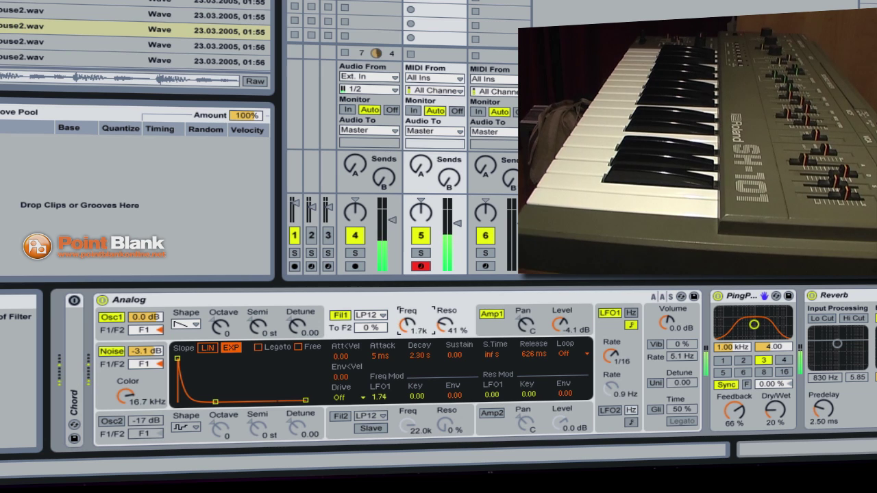
pyautogui.moveTo(408, 326); pyautogui.dragTo(409, 336)
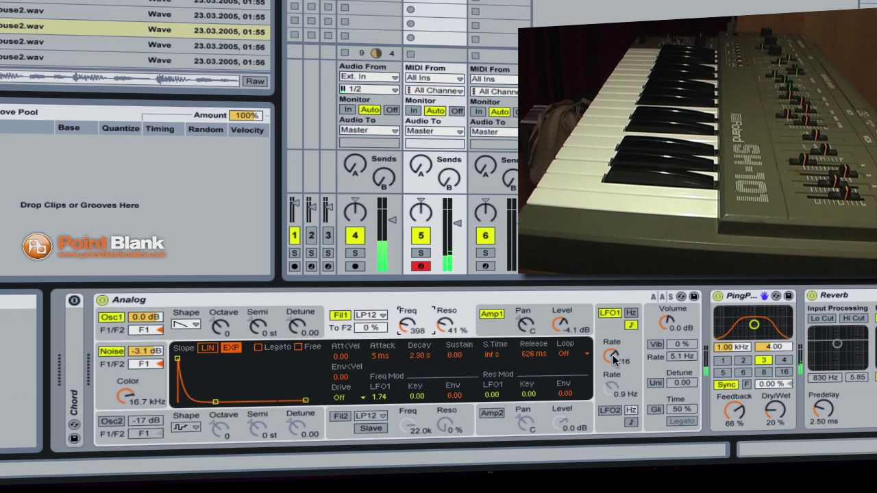
pyautogui.moveTo(609, 355); pyautogui.dragTo(609, 359)
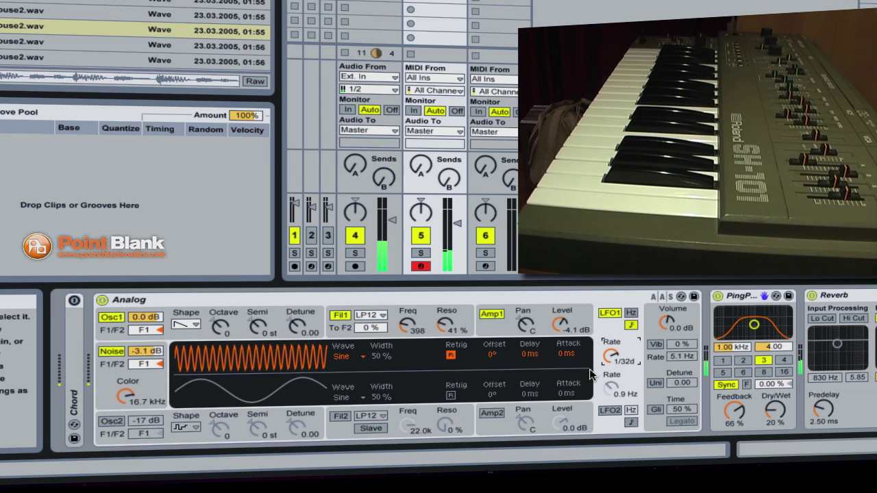
# - Try Tri and Rect LFO1 waves, settle on Noise 1, and set rate to 1/8t
pyautogui.click(609, 328)
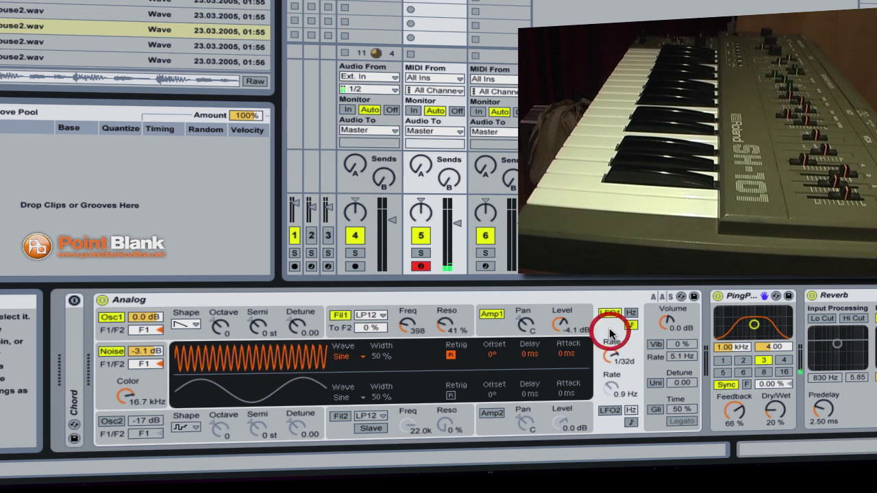
pyautogui.click(357, 357)
pyautogui.click(359, 381)
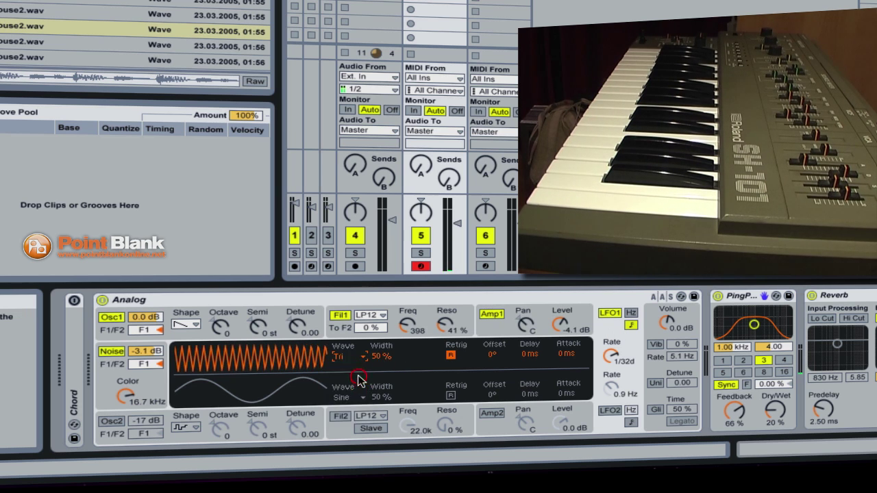
pyautogui.click(351, 357)
pyautogui.click(354, 392)
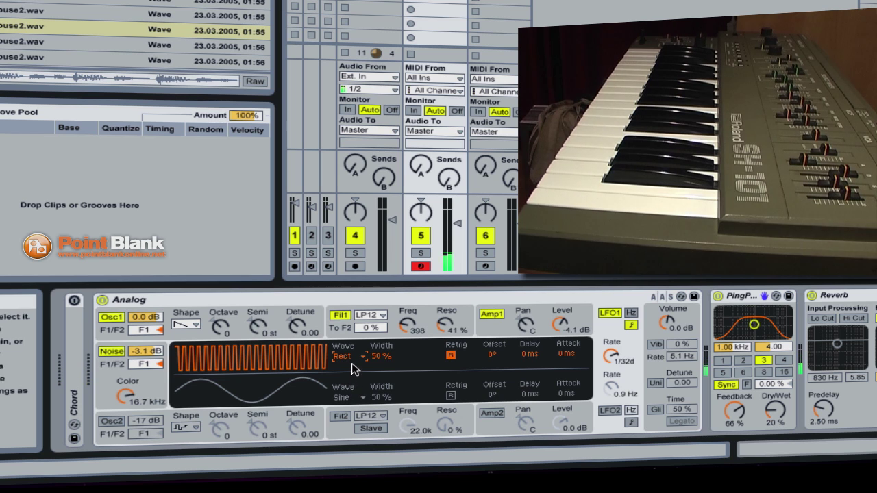
pyautogui.click(358, 356)
pyautogui.click(356, 403)
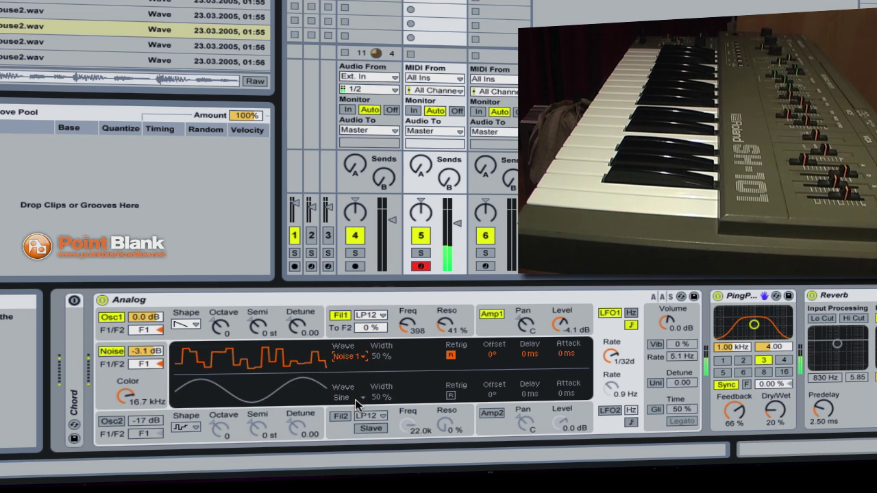
pyautogui.moveTo(614, 357); pyautogui.dragTo(613, 355)
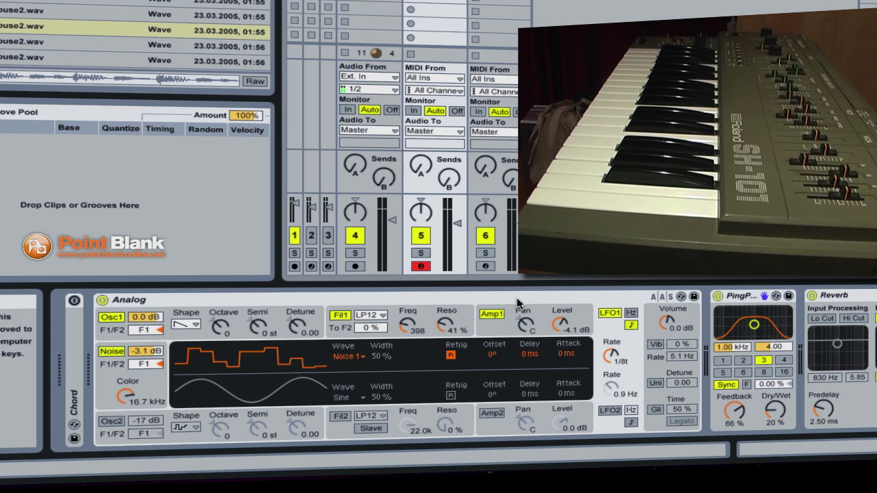
# - Arm the SH101 track, fold Chord, and set macros: LFO1 SncRate 1/16, LFO1 Shape 0
pyautogui.click(485, 266)
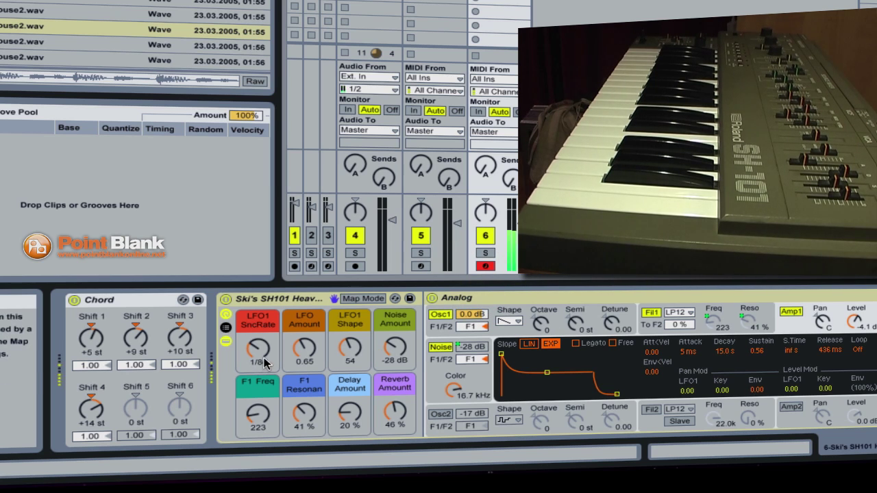
pyautogui.doubleClick(141, 299)
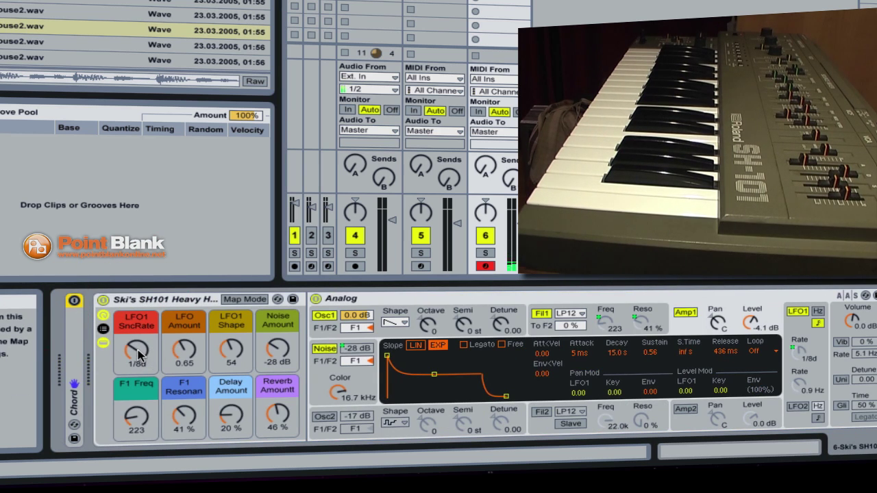
pyautogui.moveTo(140, 354); pyautogui.dragTo(139, 361)
pyautogui.click(184, 351)
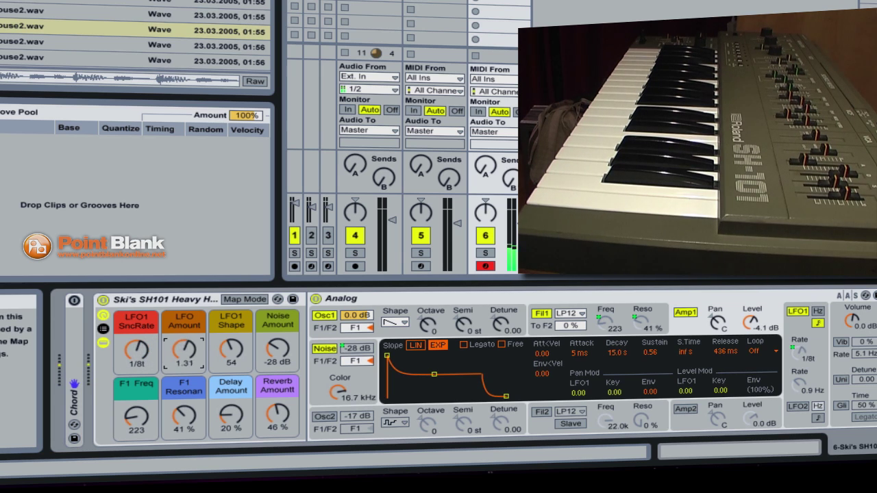
pyautogui.click(137, 351)
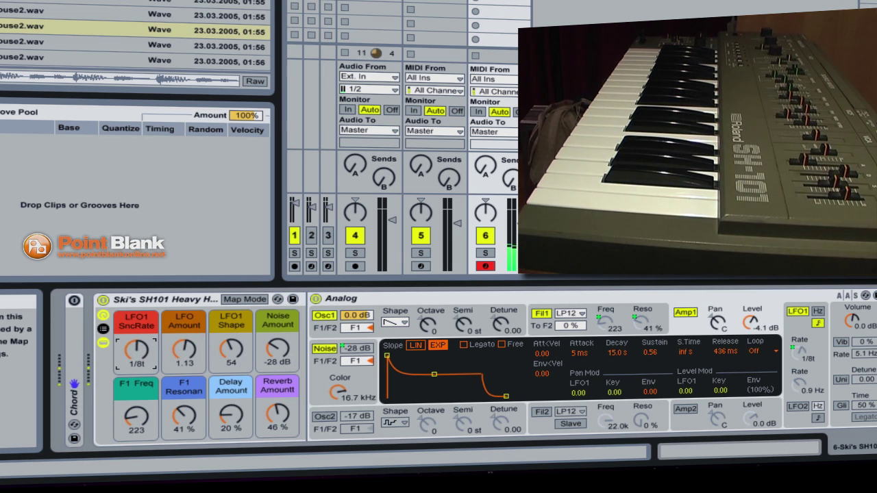
pyautogui.moveTo(137, 350); pyautogui.dragTo(184, 355)
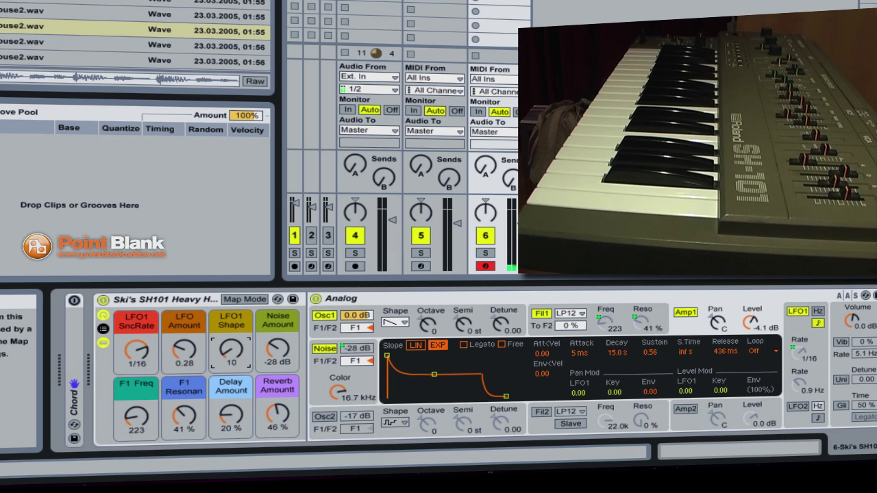
pyautogui.moveTo(231, 351); pyautogui.dragTo(231, 359)
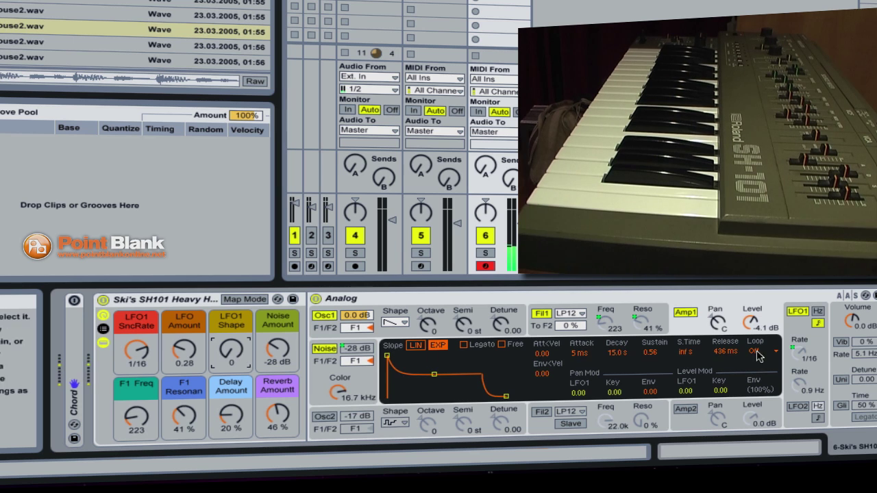
# - Show Analog's LFO display, then raise the filter frequency to 841 and resonance to 47%
pyautogui.click(795, 331)
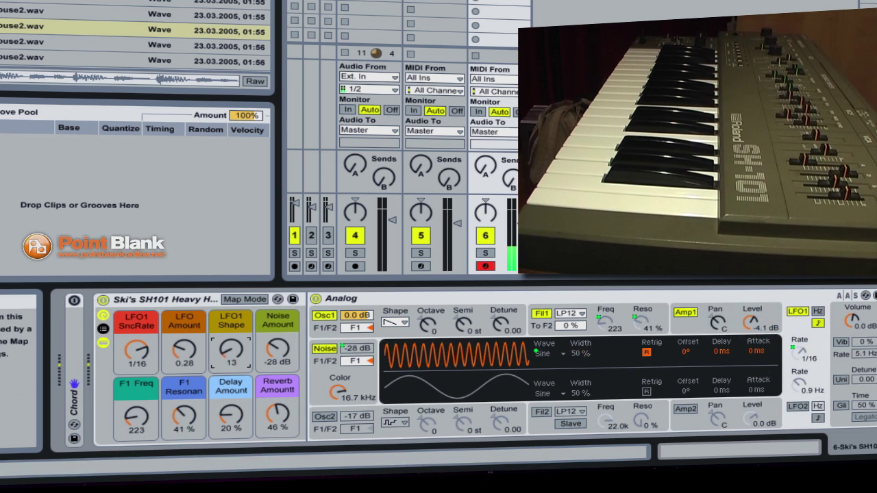
pyautogui.moveTo(231, 351); pyautogui.dragTo(278, 350)
pyautogui.moveTo(130, 421); pyautogui.dragTo(130, 404)
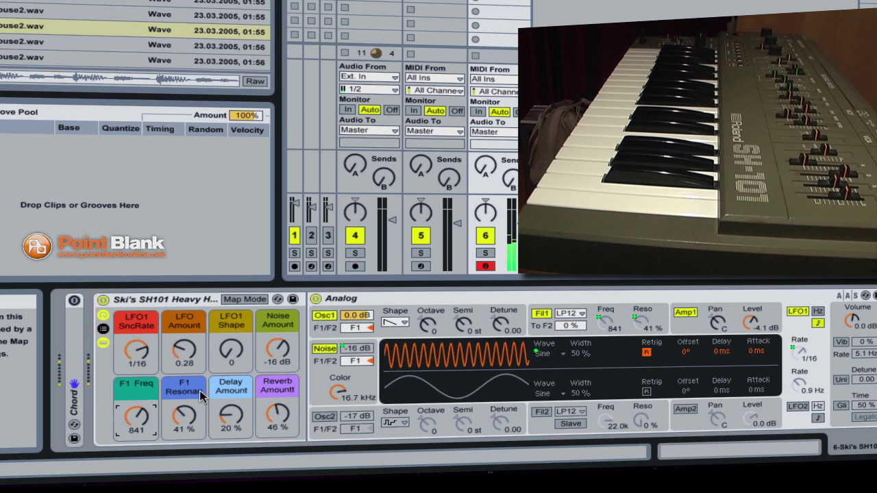
pyautogui.moveTo(282, 361); pyautogui.dragTo(282, 357)
pyautogui.moveTo(184, 416); pyautogui.dragTo(139, 429)
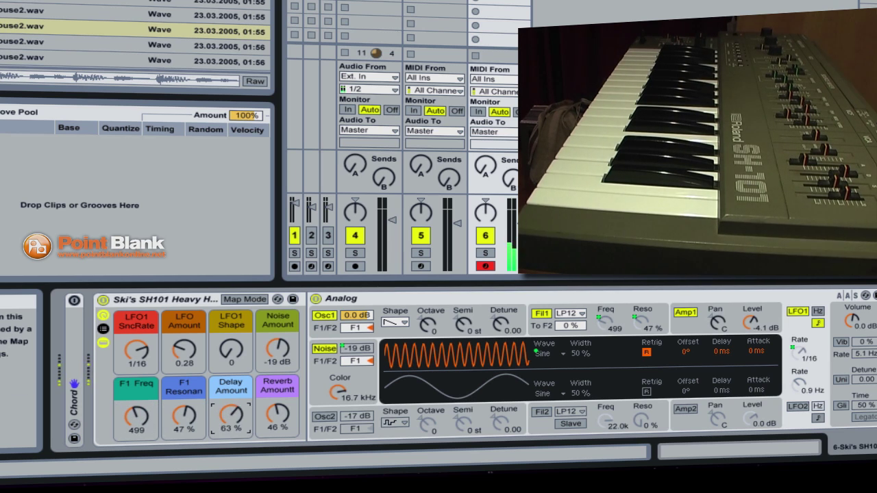
# - Set delay to 17%, reverb to 51%, LFO Amount to 1.07, LFO1 Shape to 78, and F1 Freq to 310
pyautogui.moveTo(231, 415); pyautogui.dragTo(277, 416)
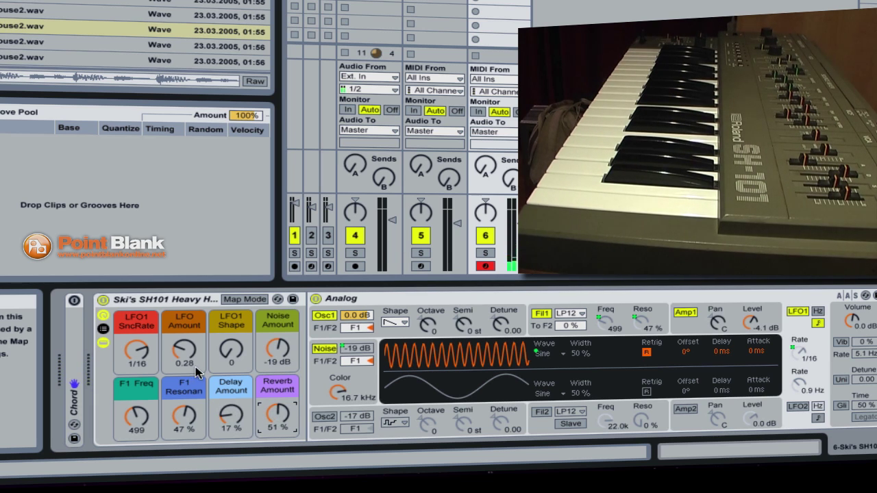
pyautogui.moveTo(183, 352); pyautogui.dragTo(183, 321)
pyautogui.moveTo(231, 350); pyautogui.dragTo(231, 335)
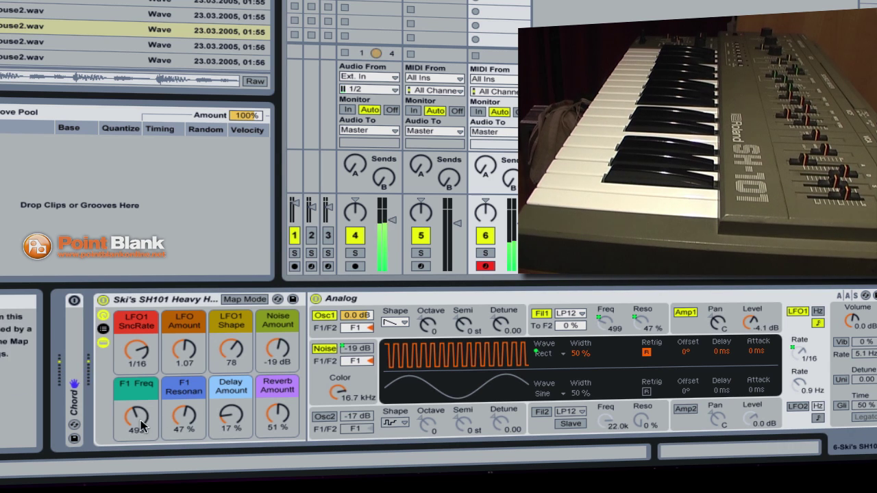
pyautogui.moveTo(136, 415)
pyautogui.mouseDown()
pyautogui.moveTo(136, 438)
pyautogui.moveTo(137, 404)
pyautogui.mouseUp()
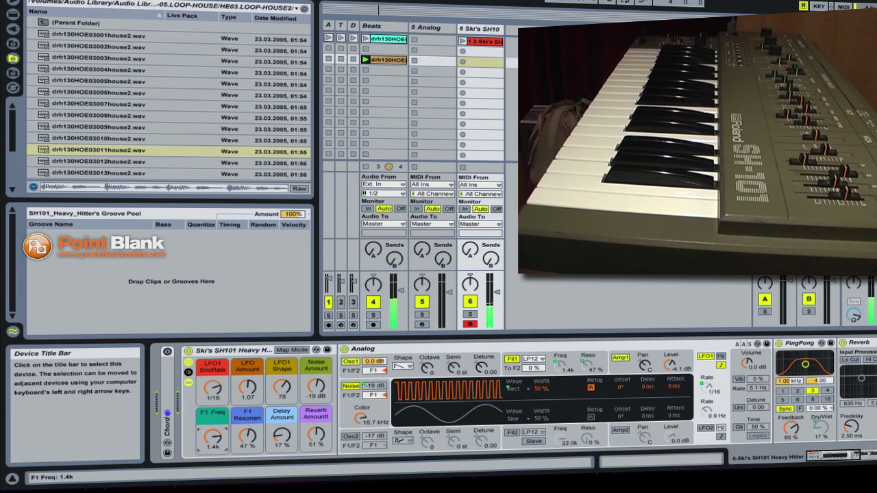
# - Unfold the Chord device and sweep F1 Freq between 251 and 1.3k, leaving it at 923
pyautogui.moveTo(216, 437); pyautogui.dragTo(216, 443)
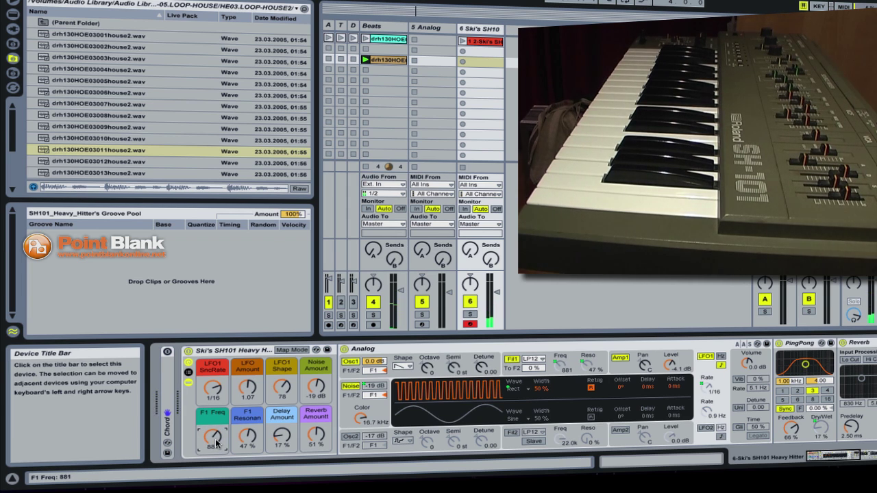
pyautogui.click(169, 377)
pyautogui.doubleClick(168, 377)
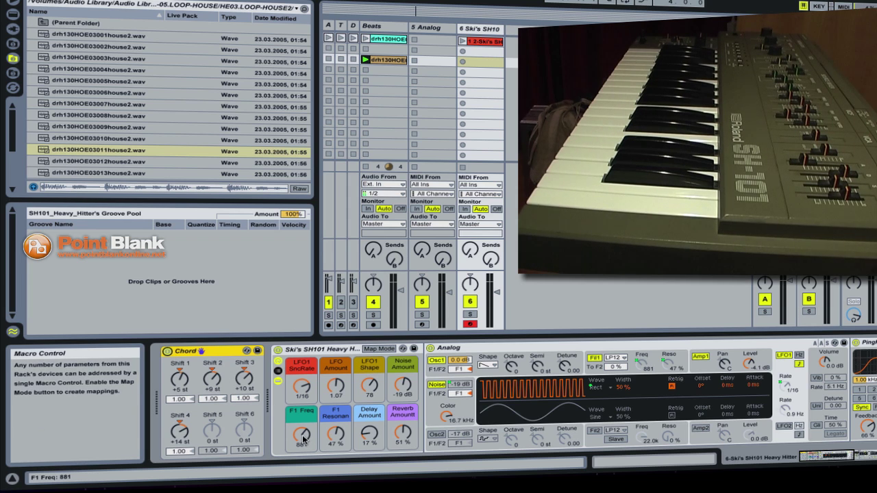
pyautogui.moveTo(303, 439)
pyautogui.mouseDown()
pyautogui.moveTo(303, 479)
pyautogui.moveTo(305, 439)
pyautogui.mouseUp()
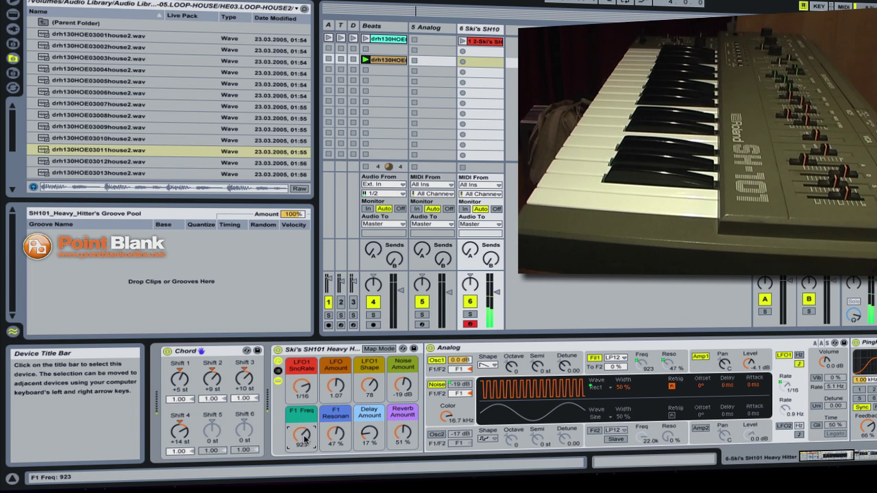